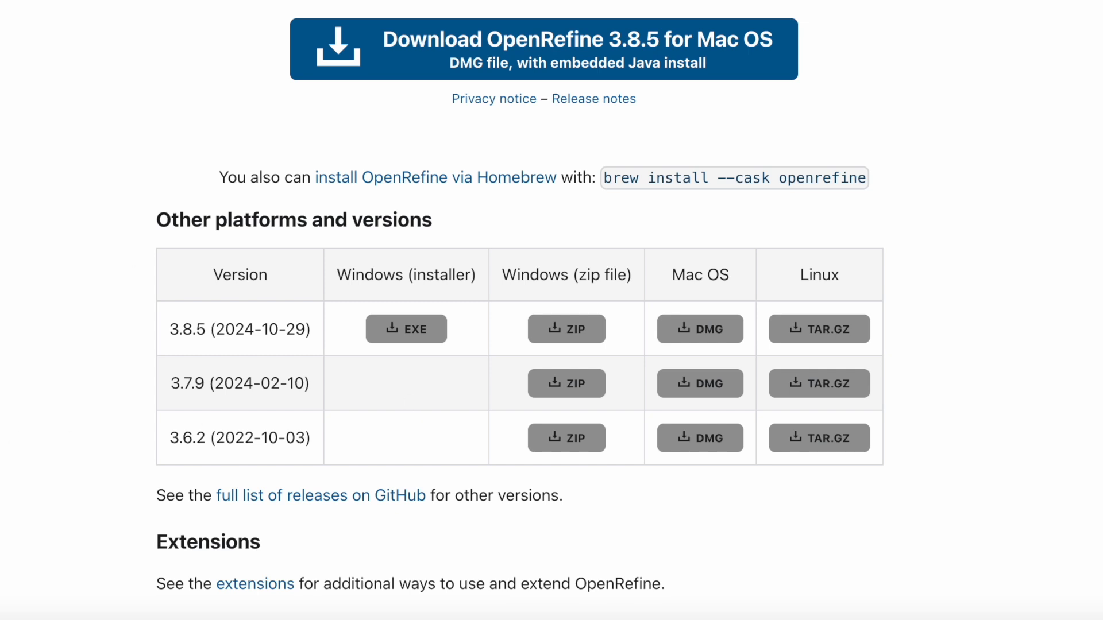
Step: Install OpenRefine into the Applications folder from the downloaded disk image and launch it
scroll(551, 310, up, 3)
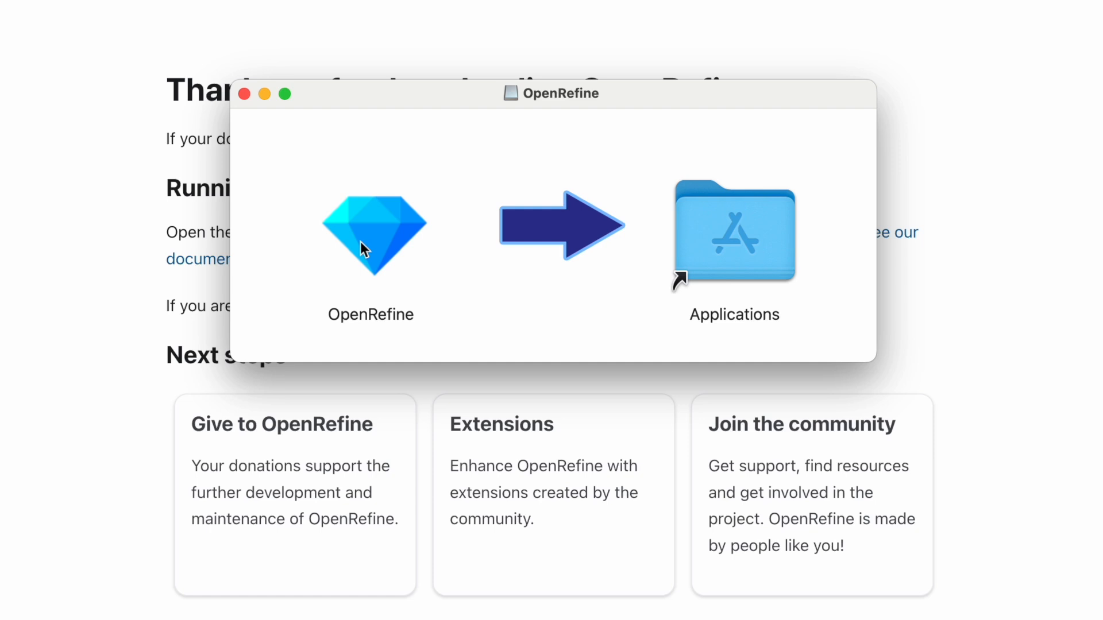
drag(361, 241, 767, 233)
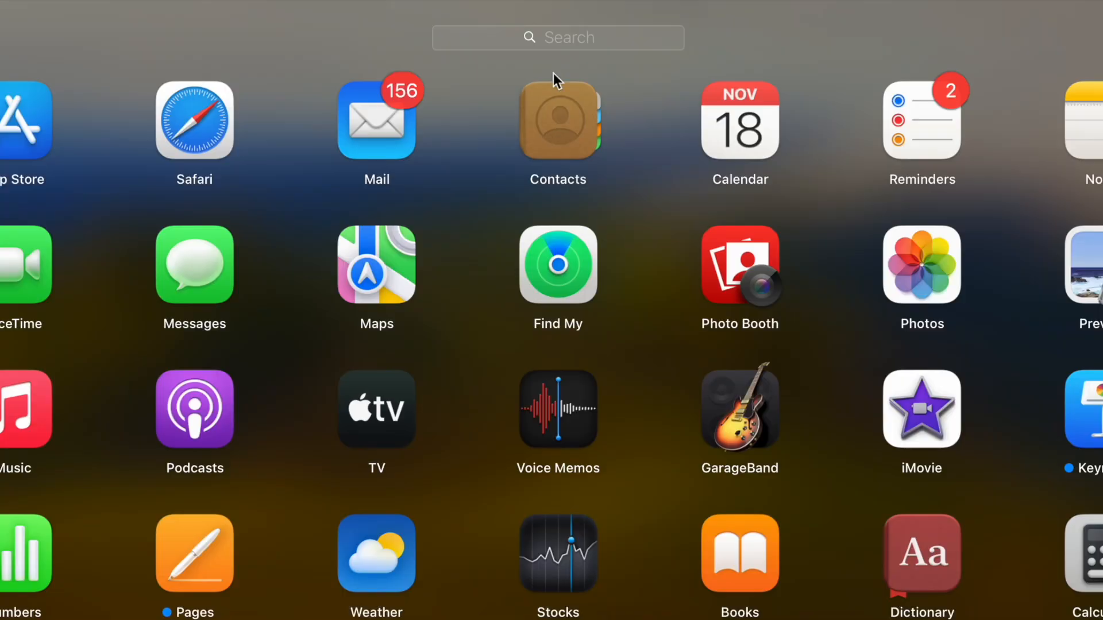
click(558, 36)
text(open)
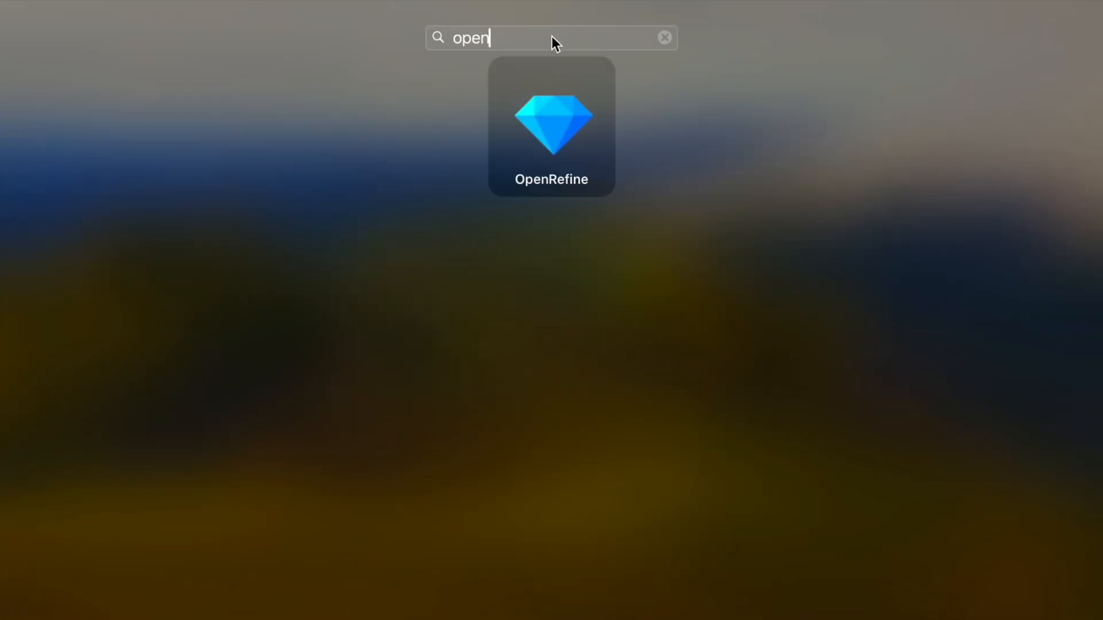
text(re)
click(552, 145)
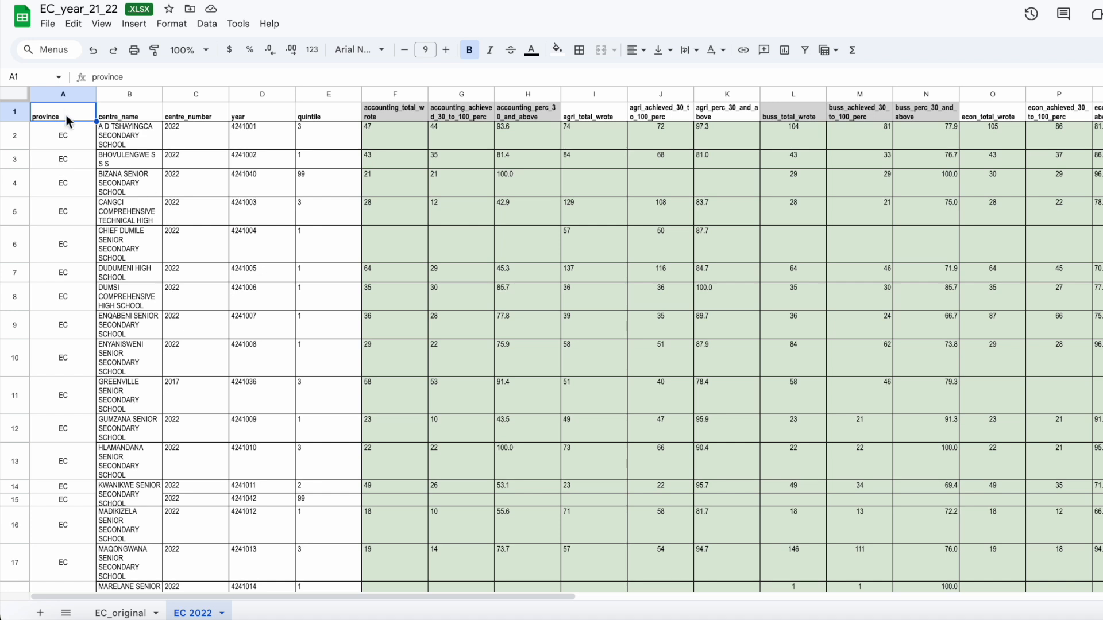
Step: Examine the header cells of the EC 2022 sheet from province to accounting_achieved_30_to_100_perc, and return to the first cell
key(Right)
key(Right)
key(Right)
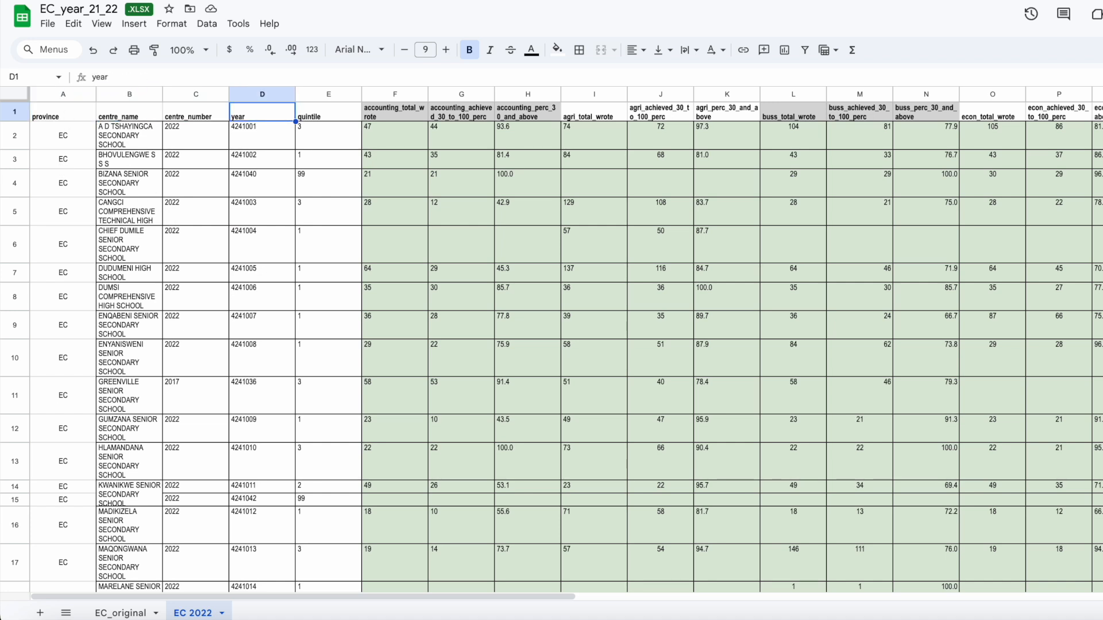
key(Right)
key(Right)
key(Right)
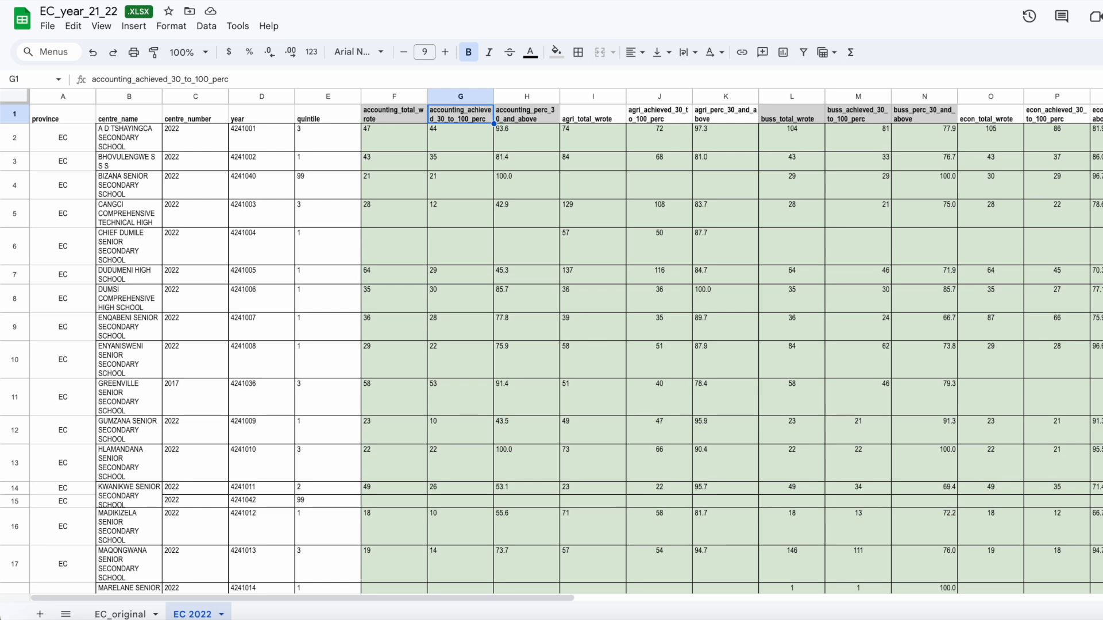
key(Home)
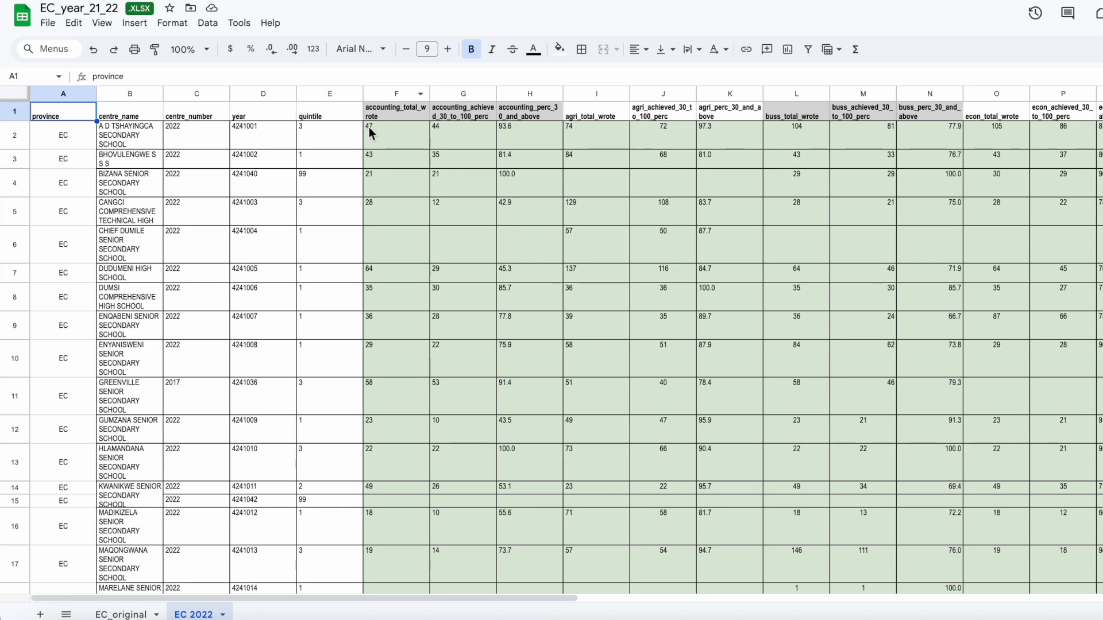
Step: Download the EC 2022 sheet as a comma-separated values (.csv) file
click(48, 28)
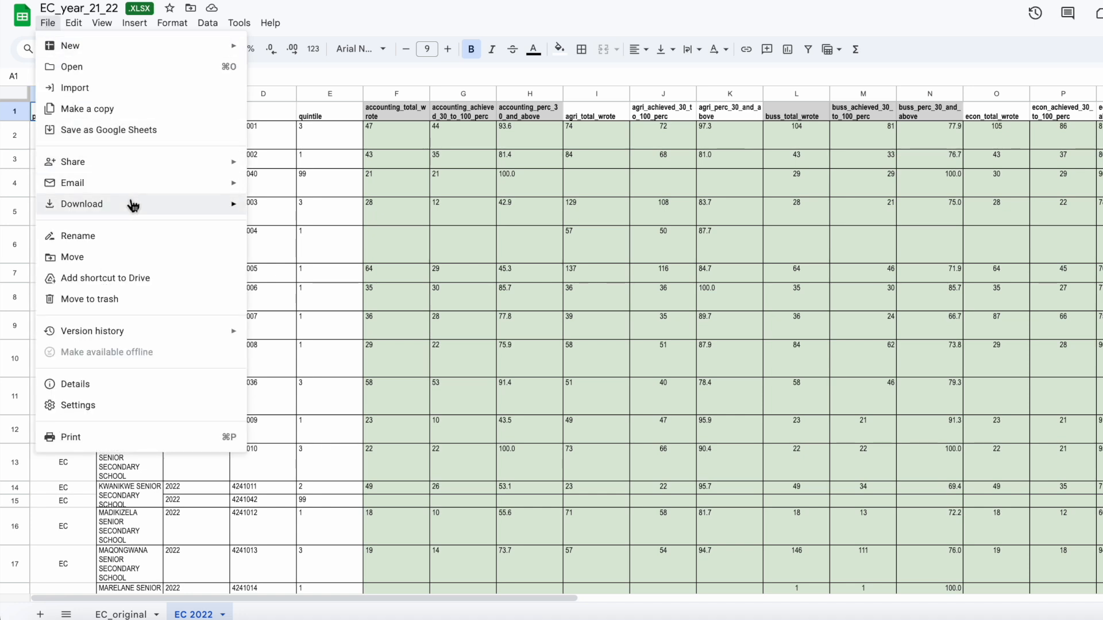
mouse_move(134, 205)
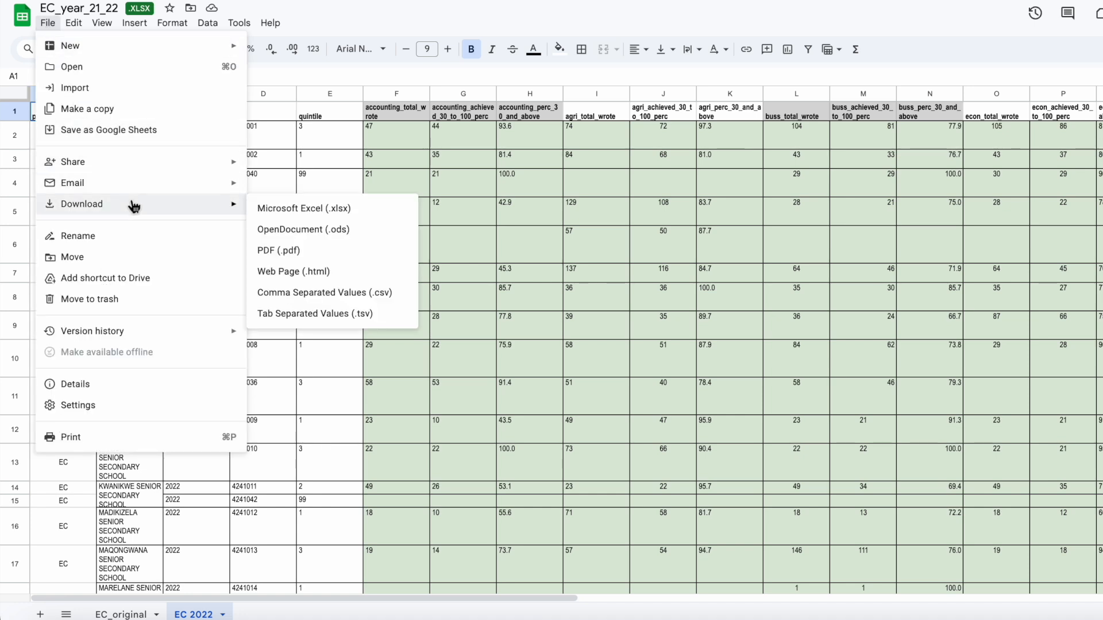
click(322, 295)
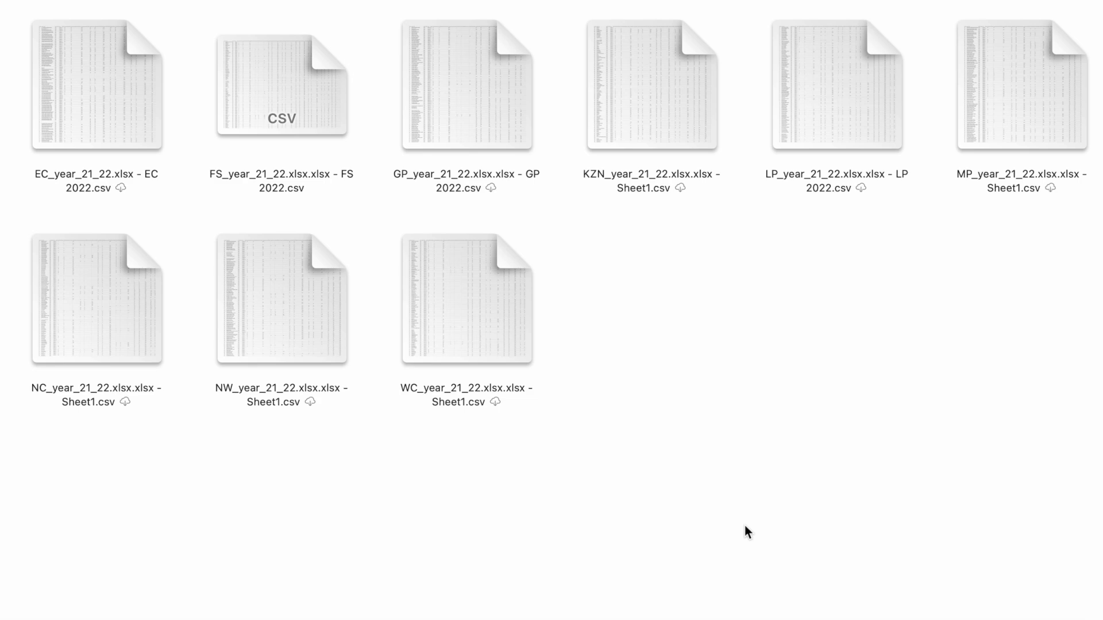
Step: Compress all nine provincial CSV files into one ZIP archive named All provinces.zip
drag(13, 70, 1100, 453)
right_click(836, 135)
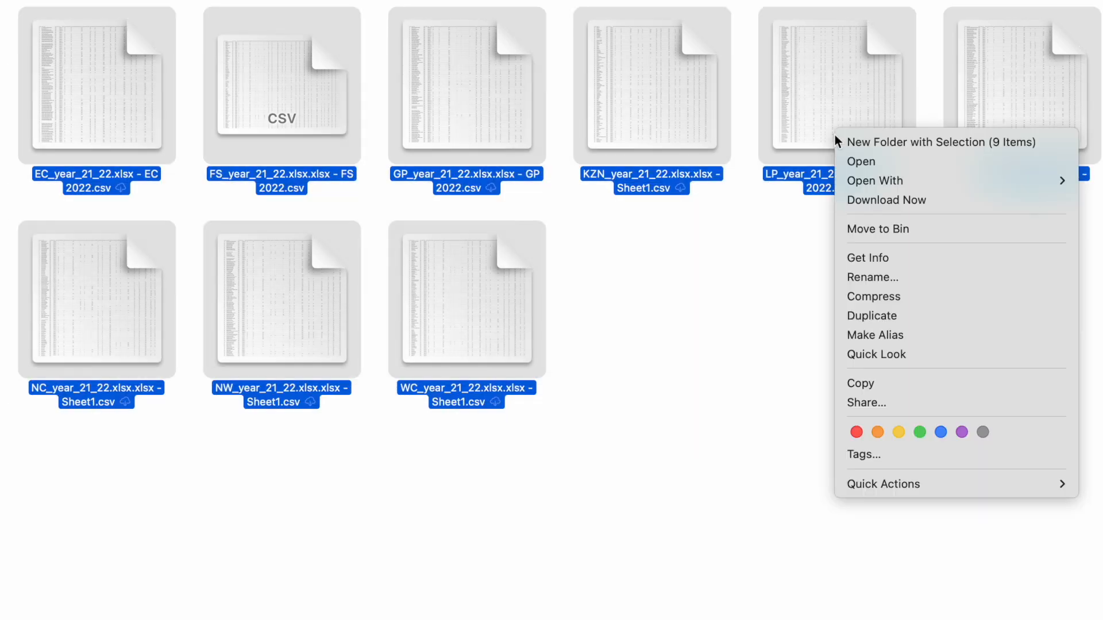
click(929, 299)
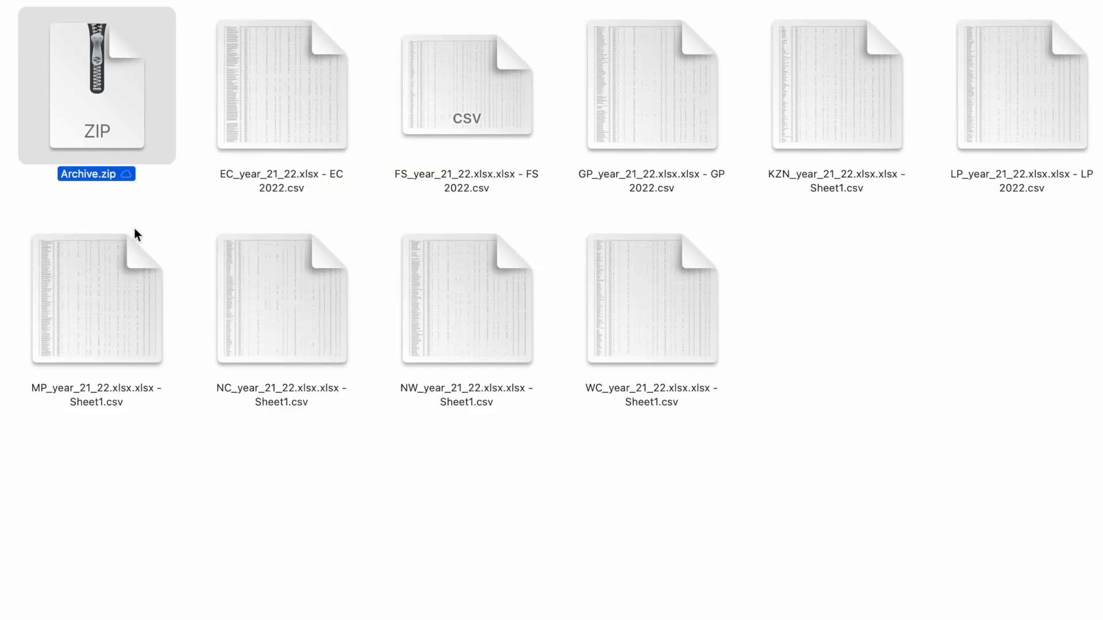
click(43, 202)
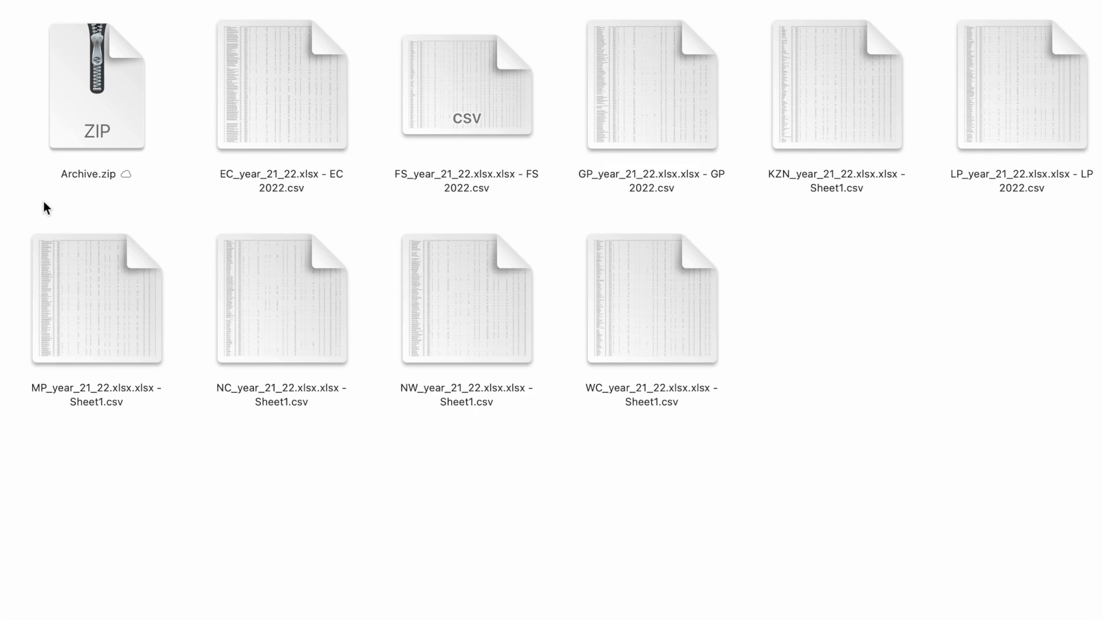
right_click(93, 129)
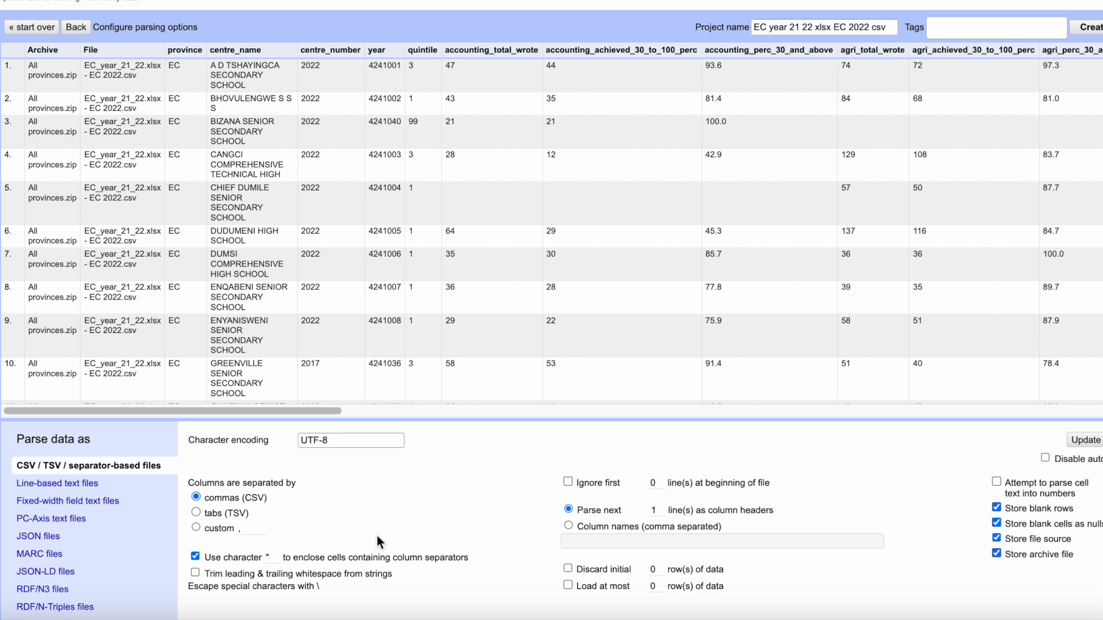
Step: Create the OpenRefine project from All provinces.zip, parsed as comma-separated files with one line as column headers
click(248, 528)
click(319, 533)
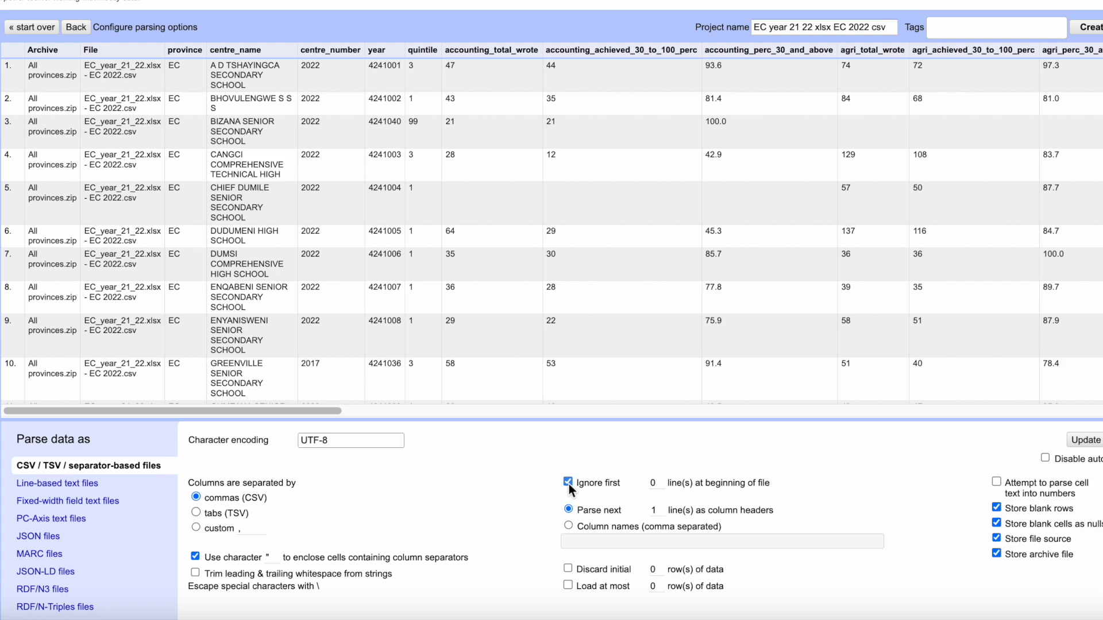
click(568, 482)
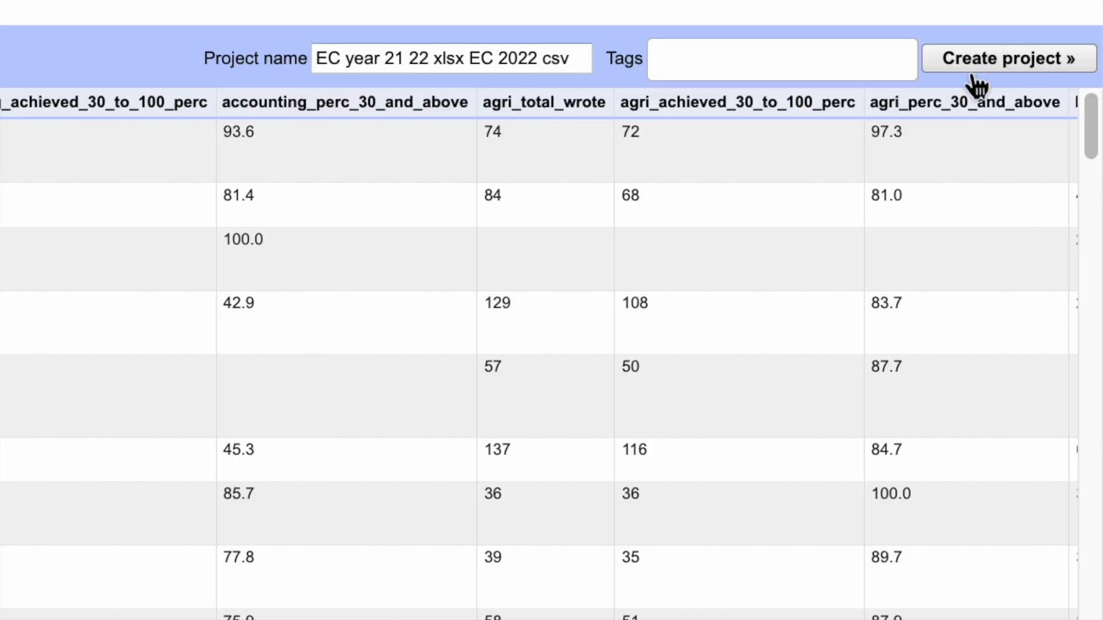
click(974, 68)
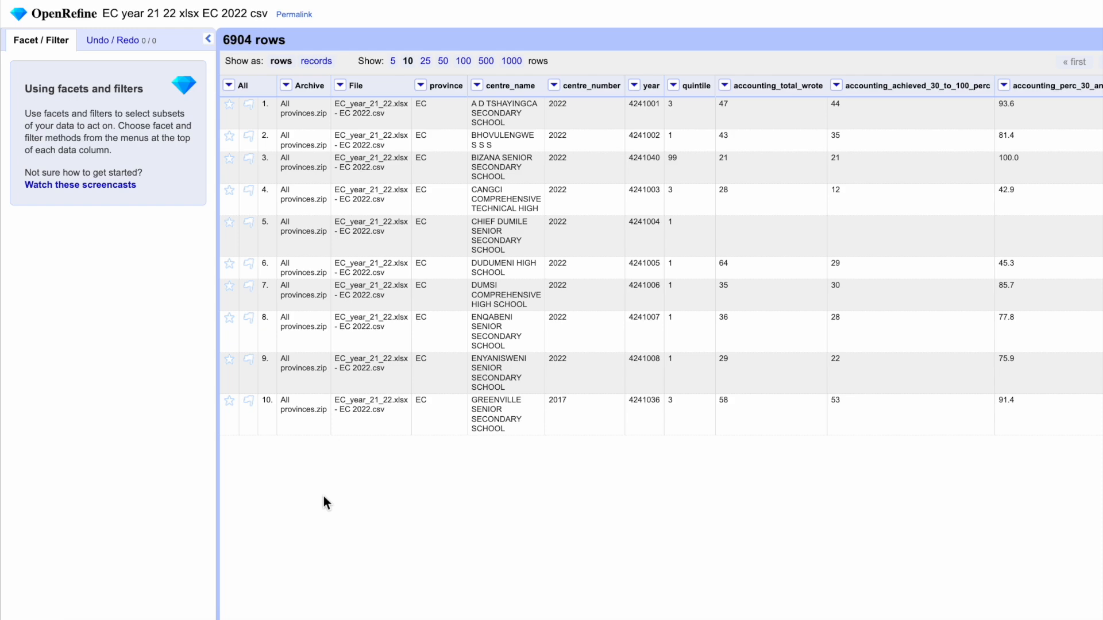
Step: Show 1000 rows per page and examine the File and province columns across the first two pages of combined data
click(511, 61)
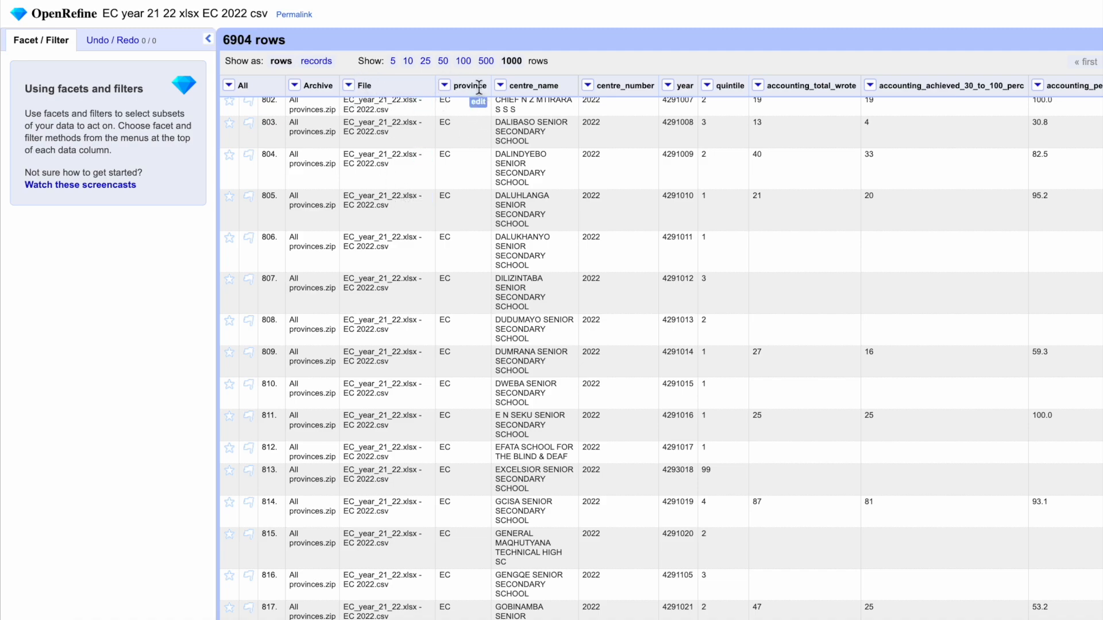
scroll(415, 297, down, 20)
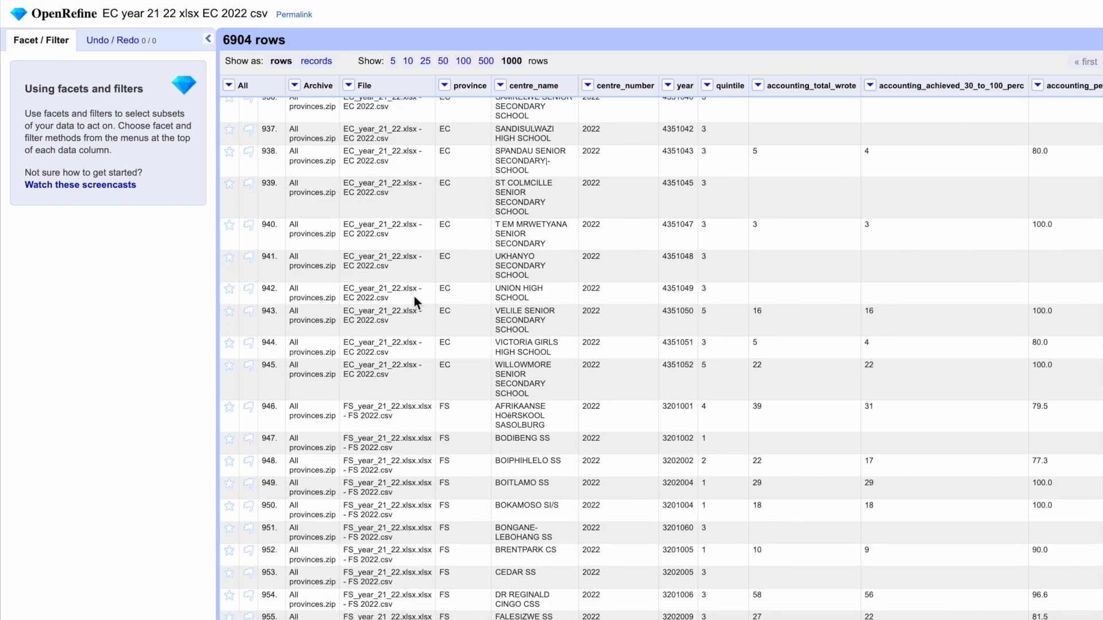
scroll(416, 301, down, 10)
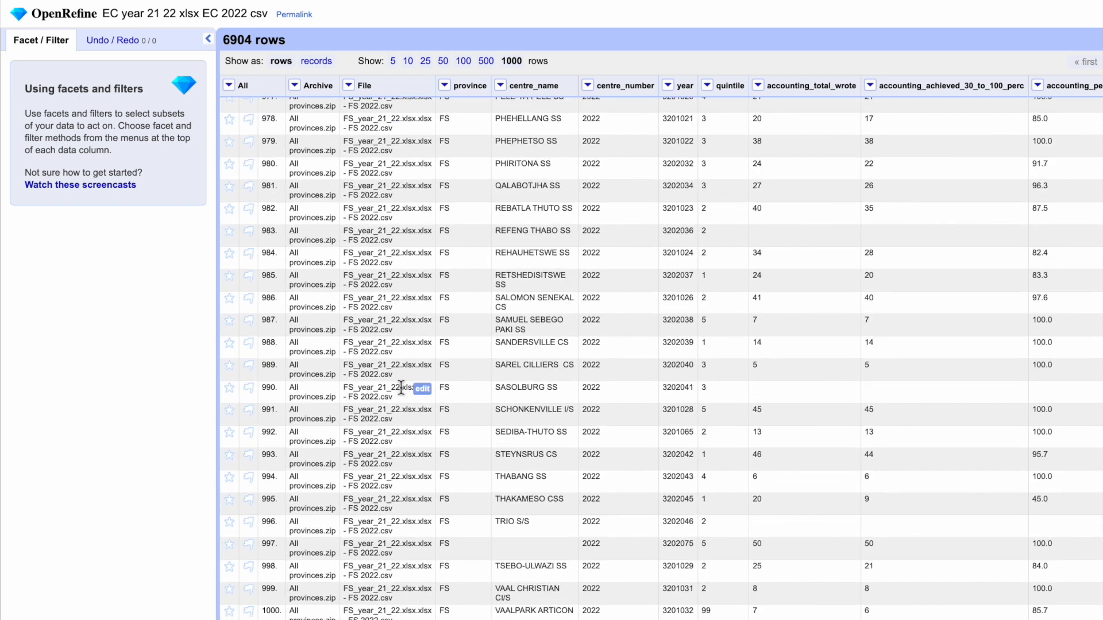
scroll(401, 388, up, 13)
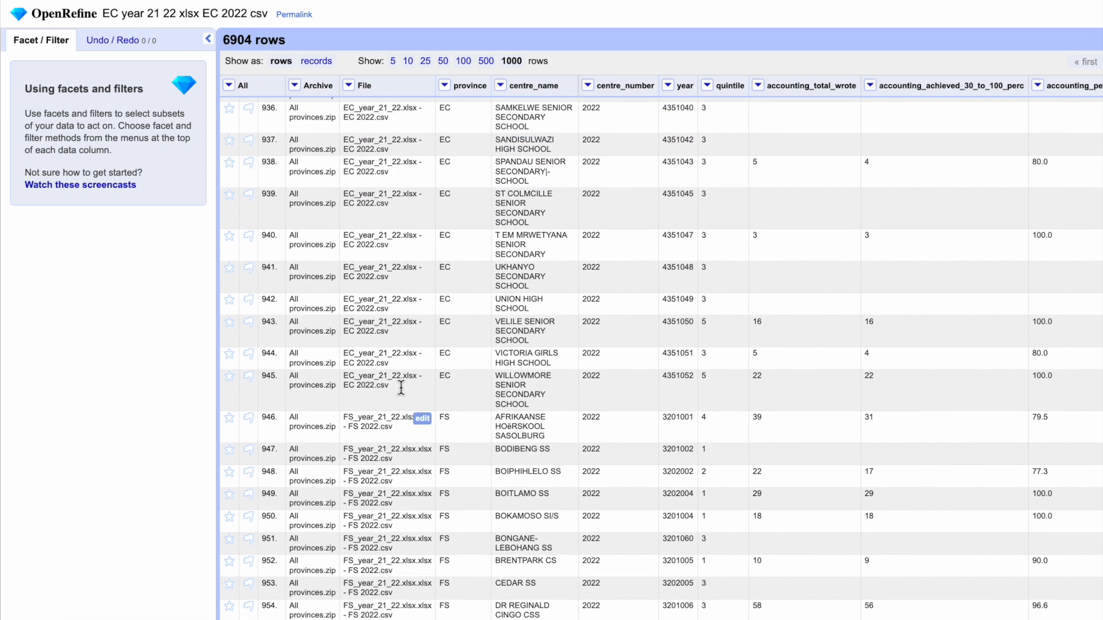
scroll(400, 387, down, 12)
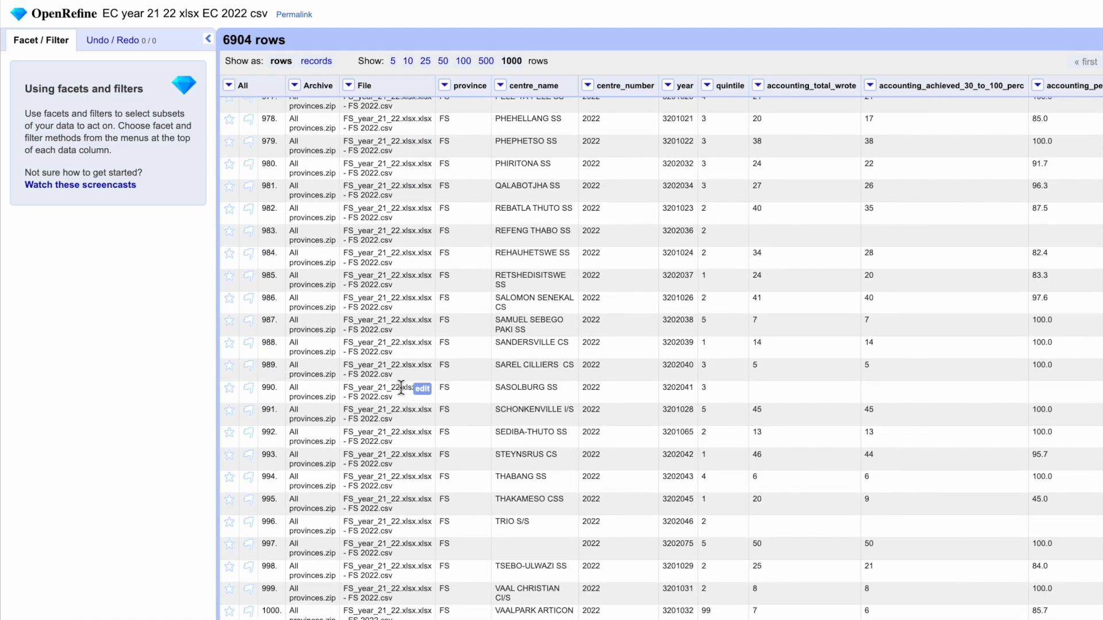
scroll(401, 387, up, 8)
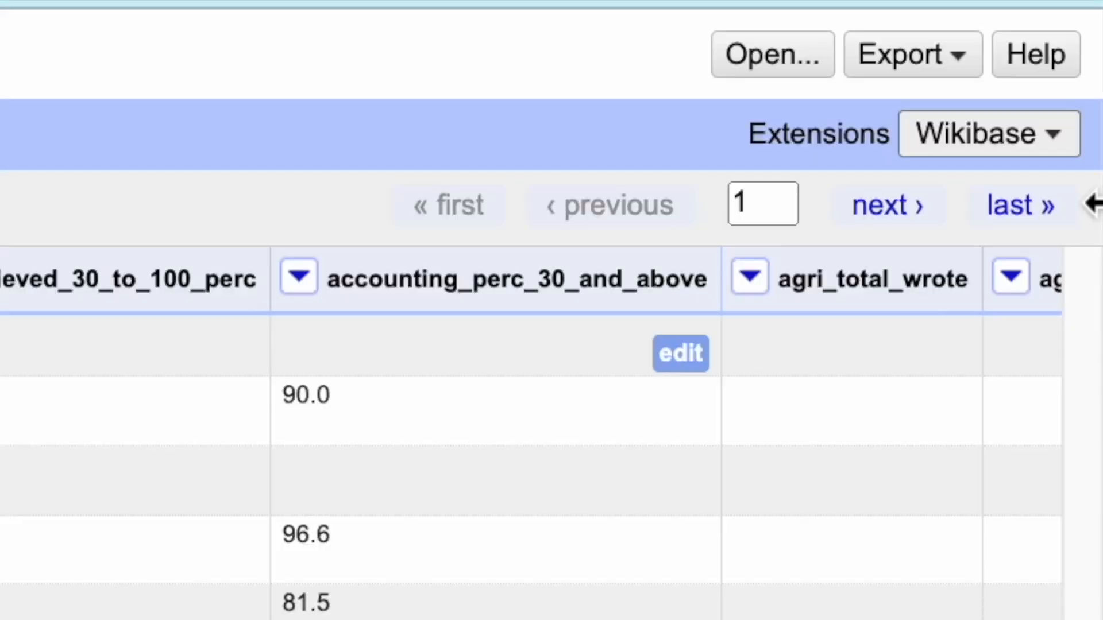
click(903, 211)
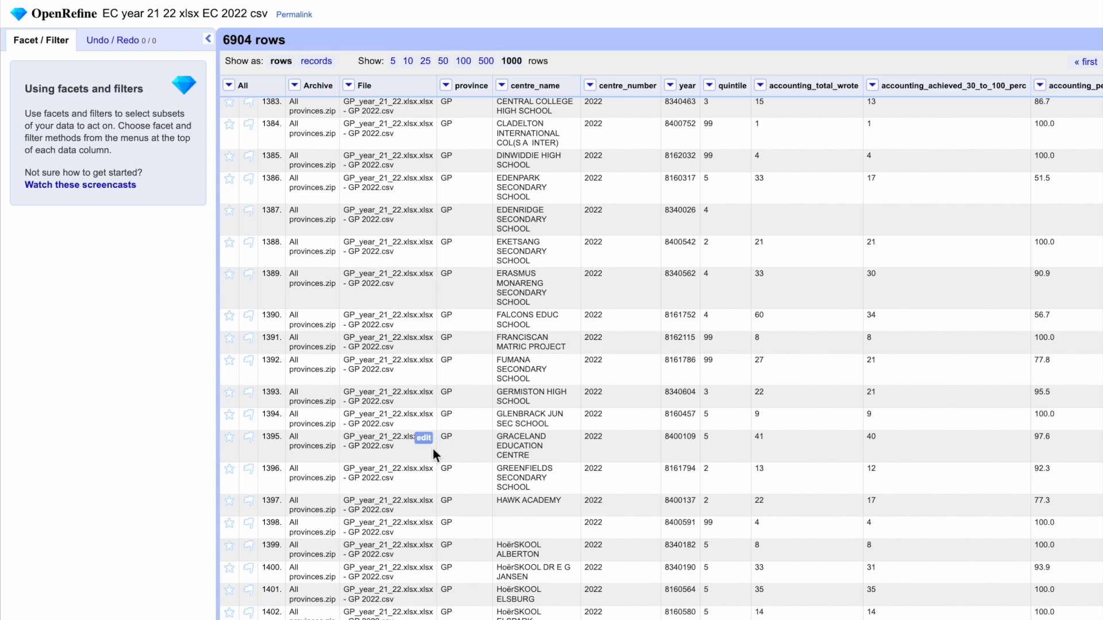
scroll(433, 449, down, 5)
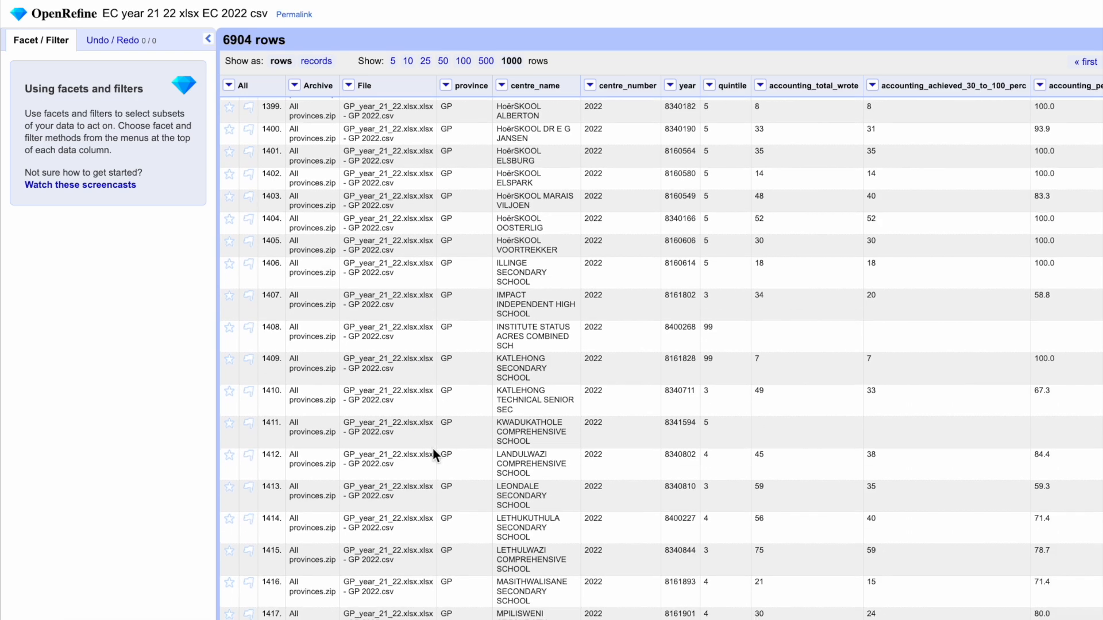